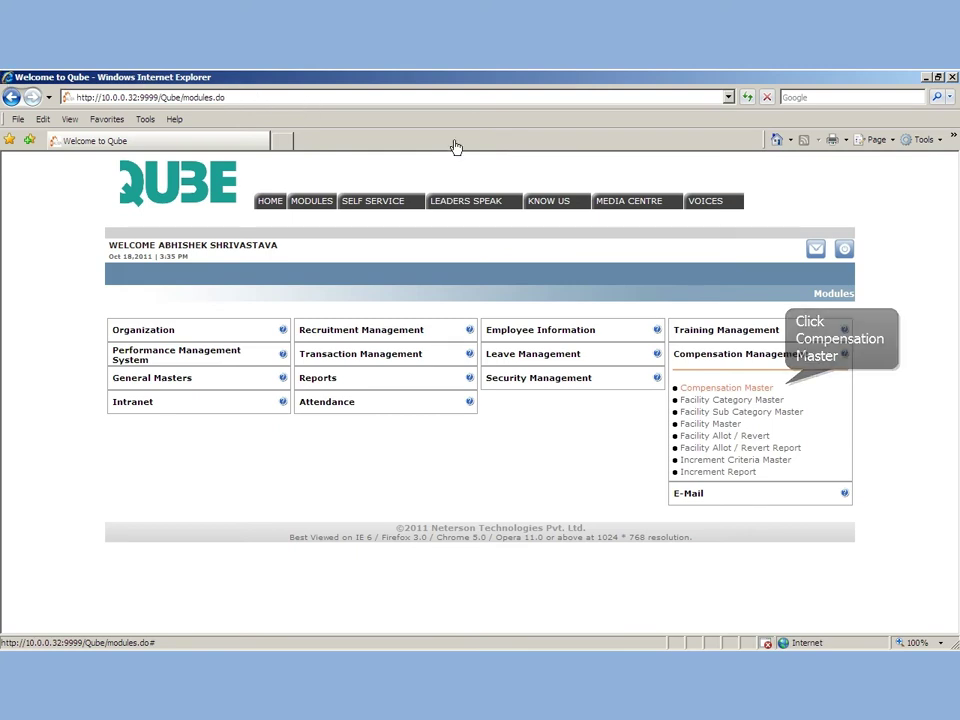
Add an employee with Facility and Increment enabled to the Compensation Master for Neterson Technologies, NTPL, Level 6, Grade 2.
click(727, 389)
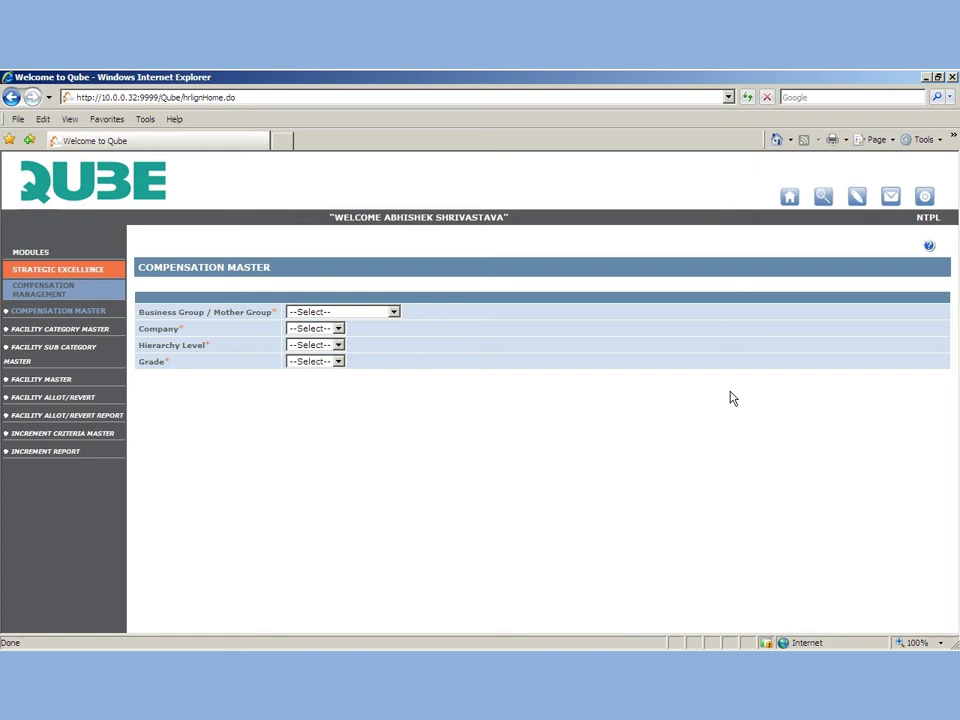
click(351, 314)
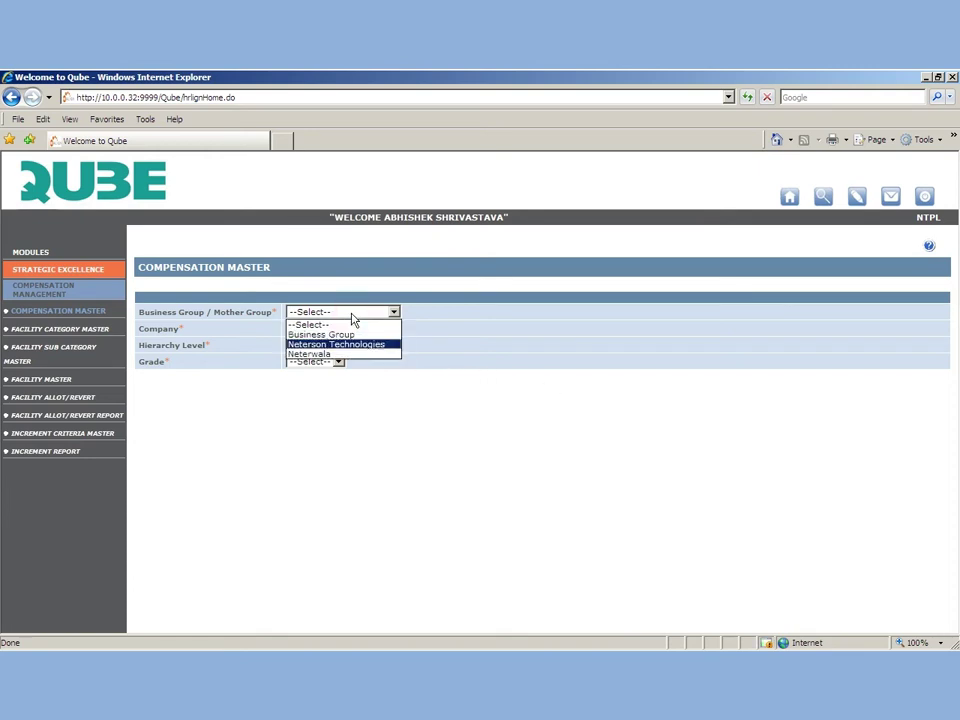
click(343, 344)
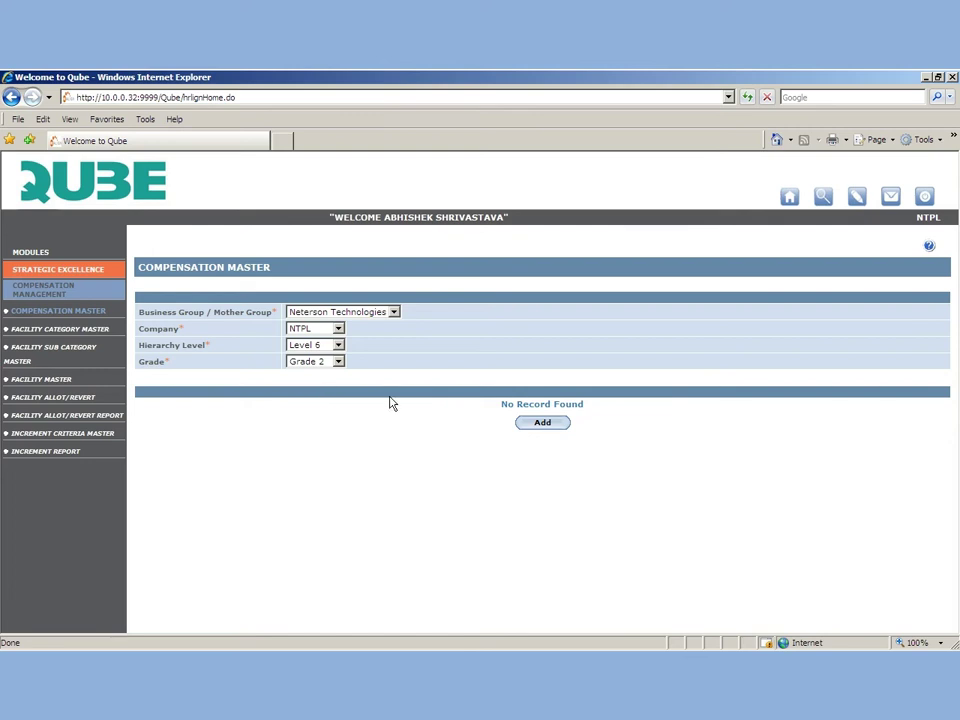
click(543, 422)
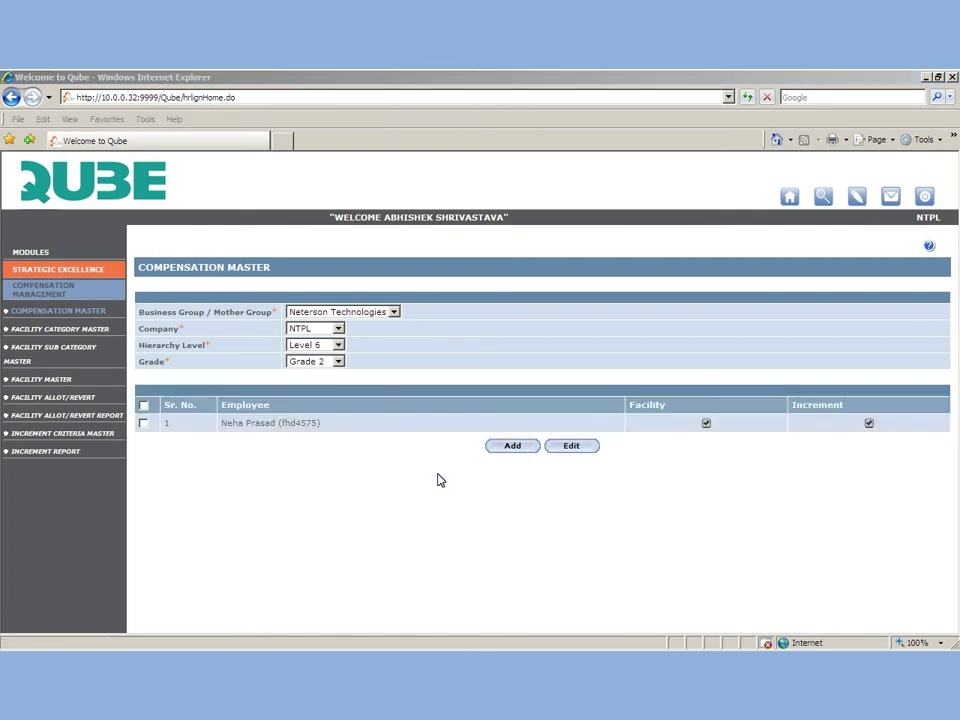
Add the facility category "Mobile" in the Facility Category Master and save it.
click(96, 330)
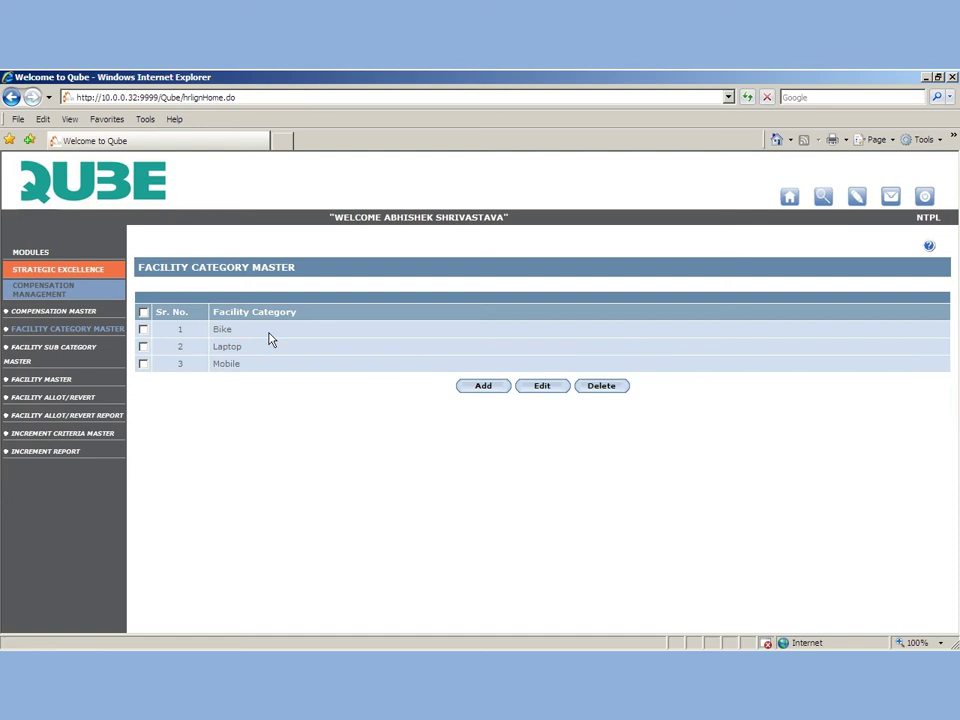
click(484, 385)
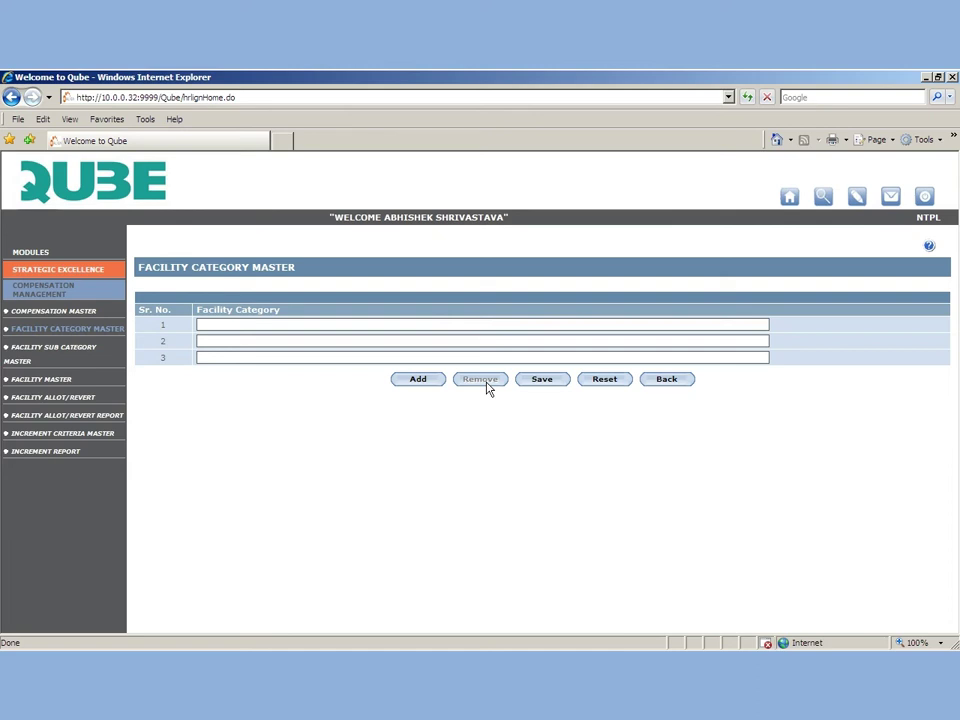
text(Mobile)
click(537, 381)
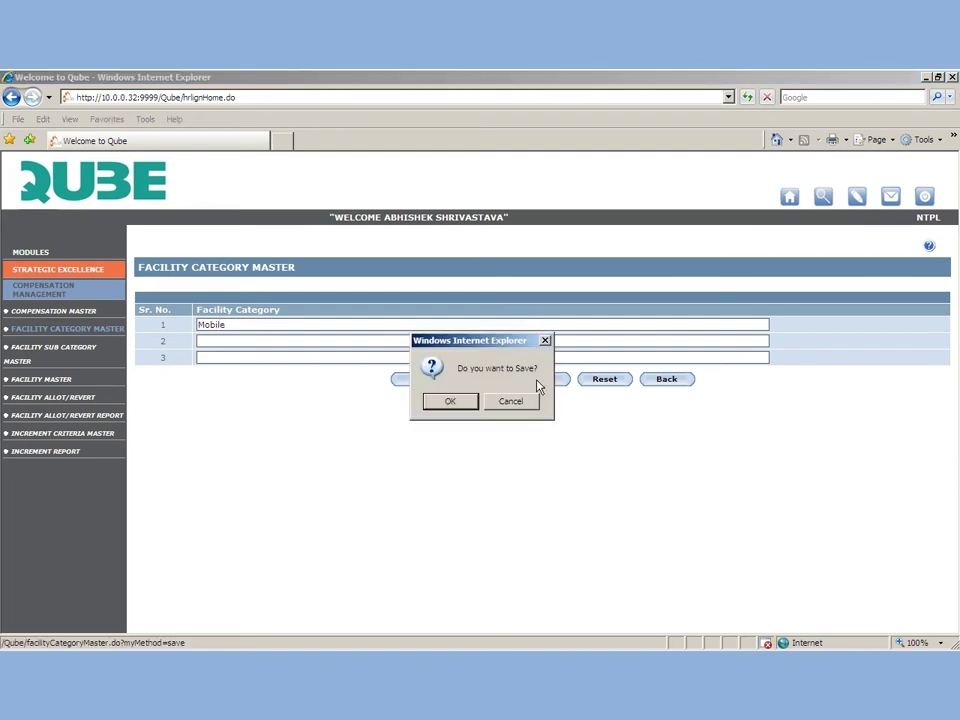
click(462, 402)
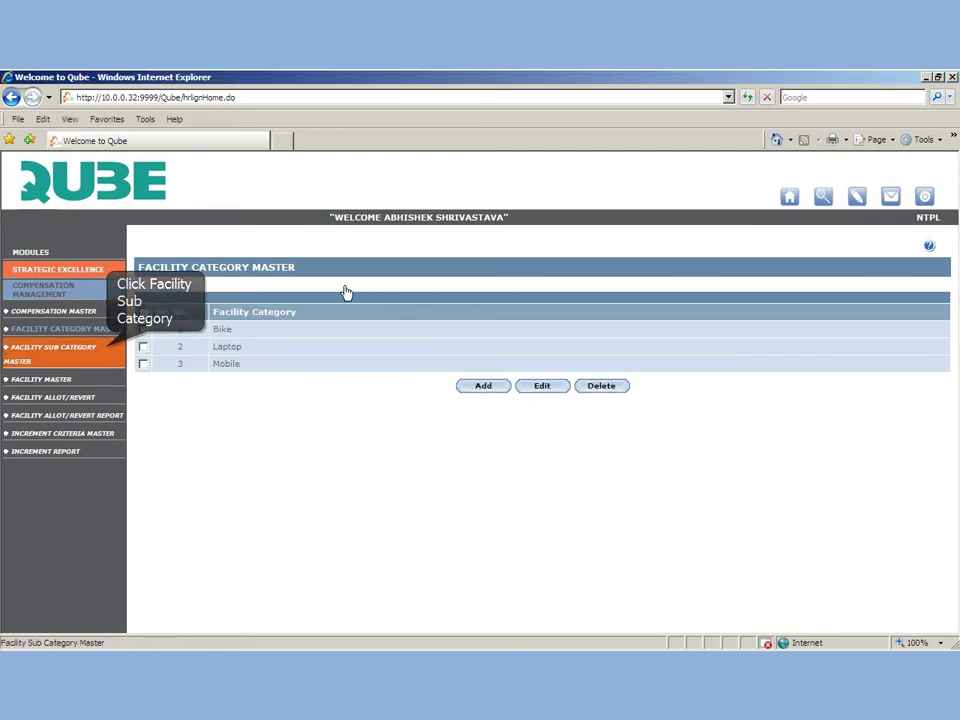
List the sub-categories of the Laptop category in the Facility Sub Category Master.
click(70, 352)
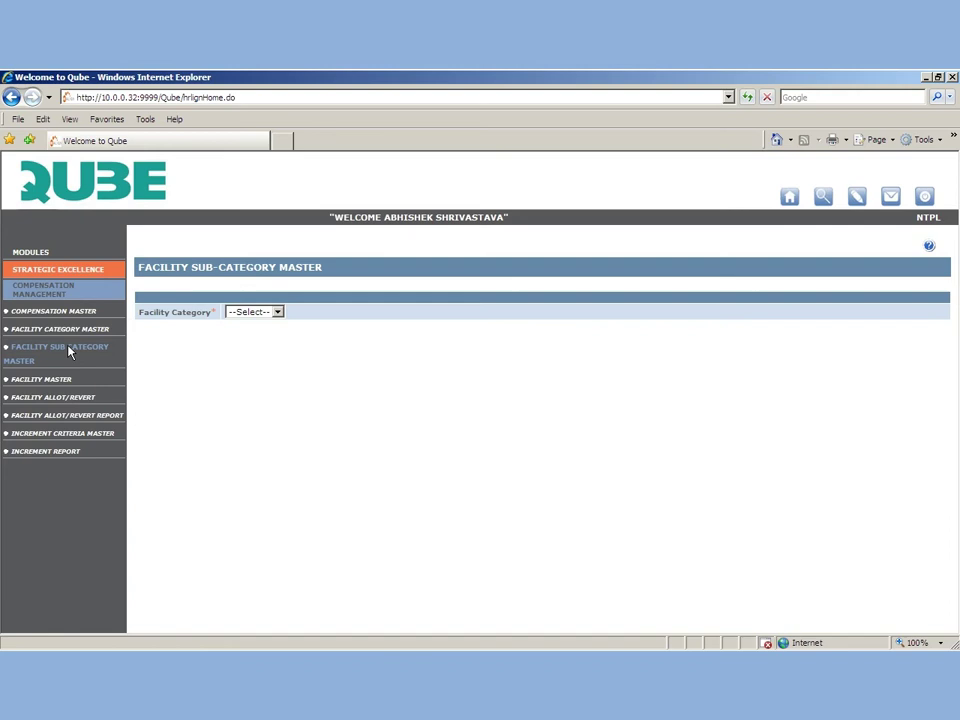
click(232, 312)
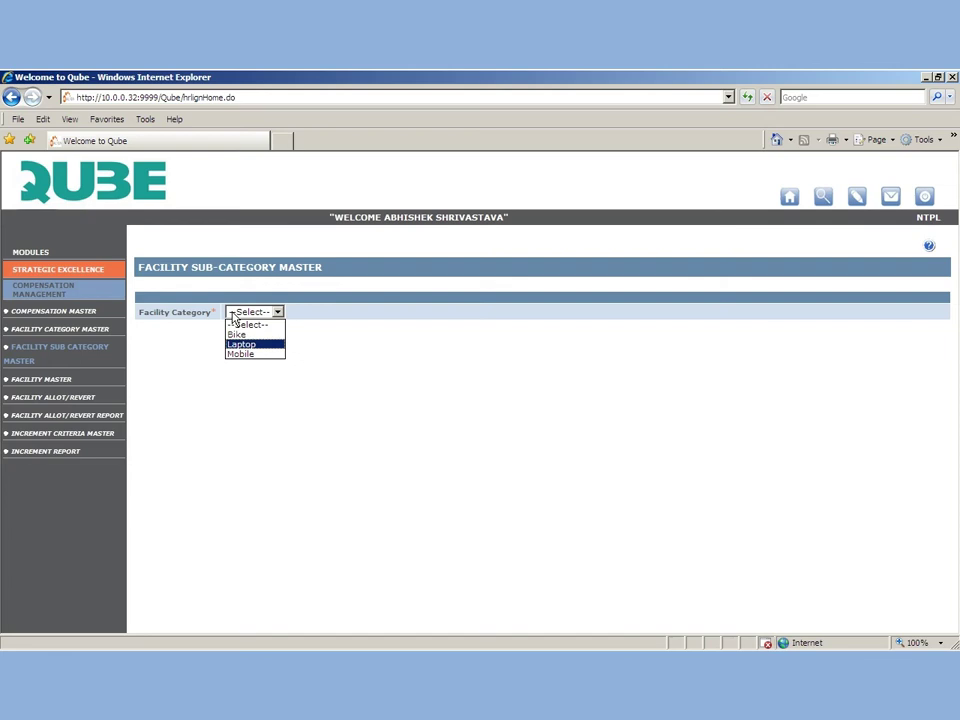
click(245, 344)
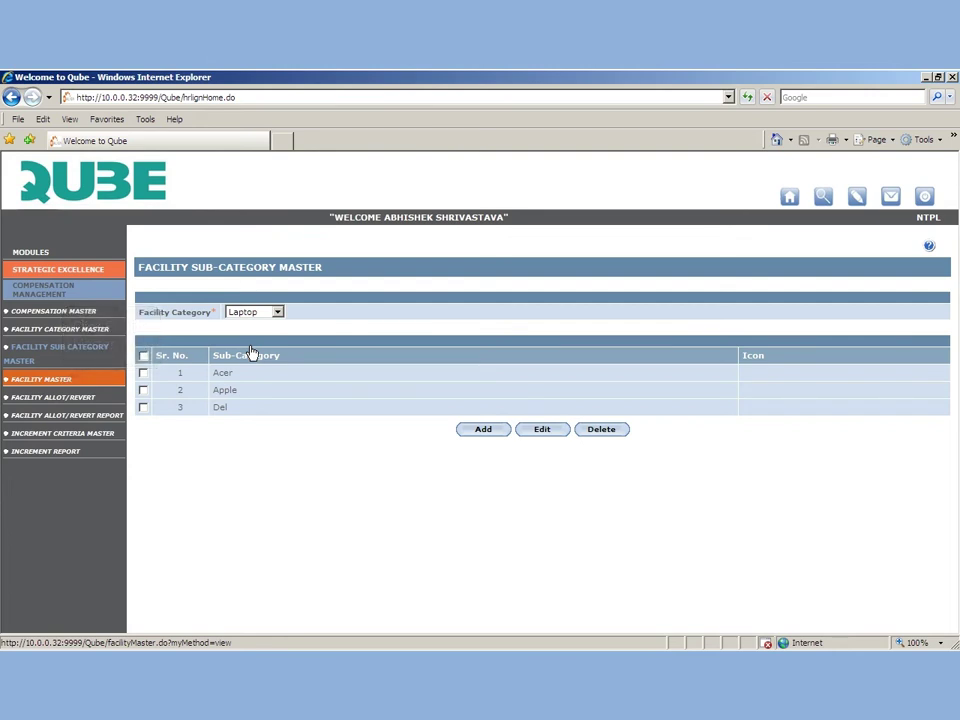
Filter the Facility Master to Neterson Technologies, company NTPL, category Laptop, sub-category Del.
click(45, 380)
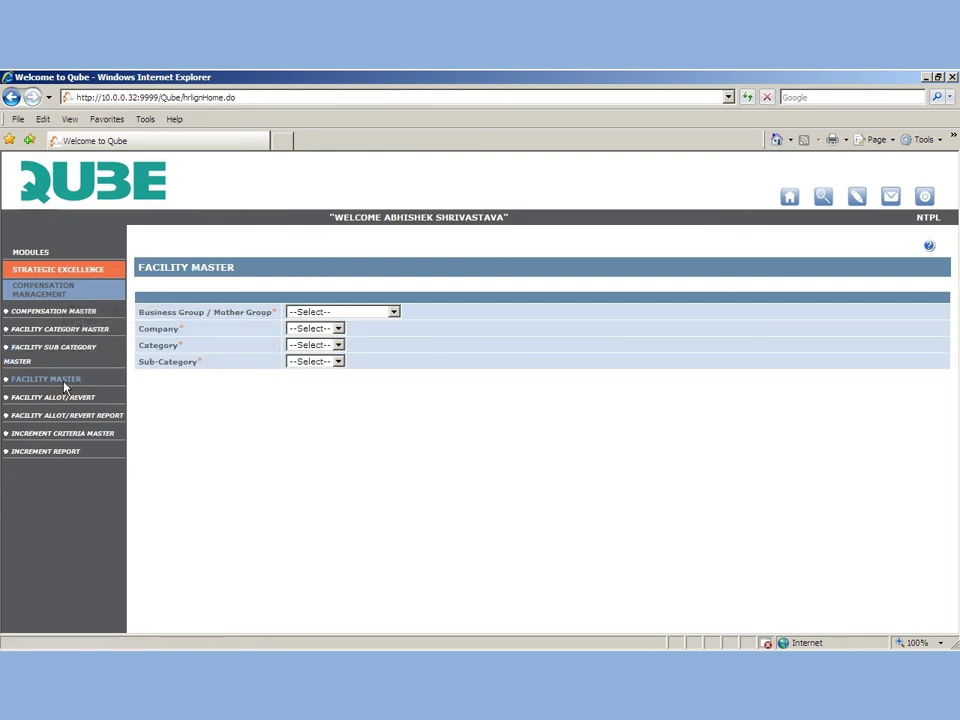
click(362, 314)
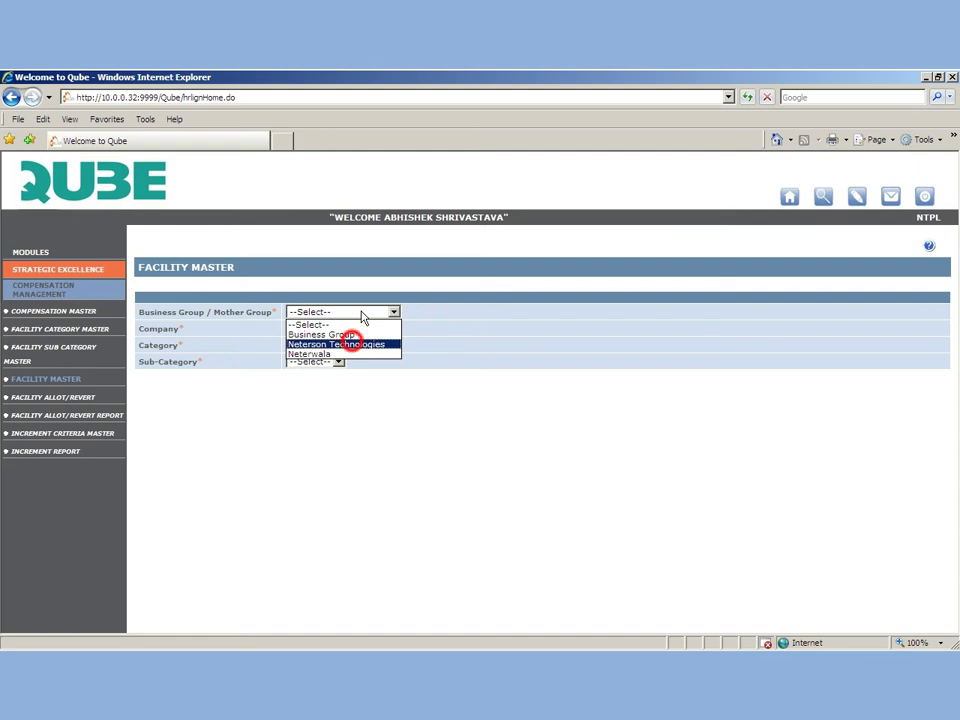
click(352, 343)
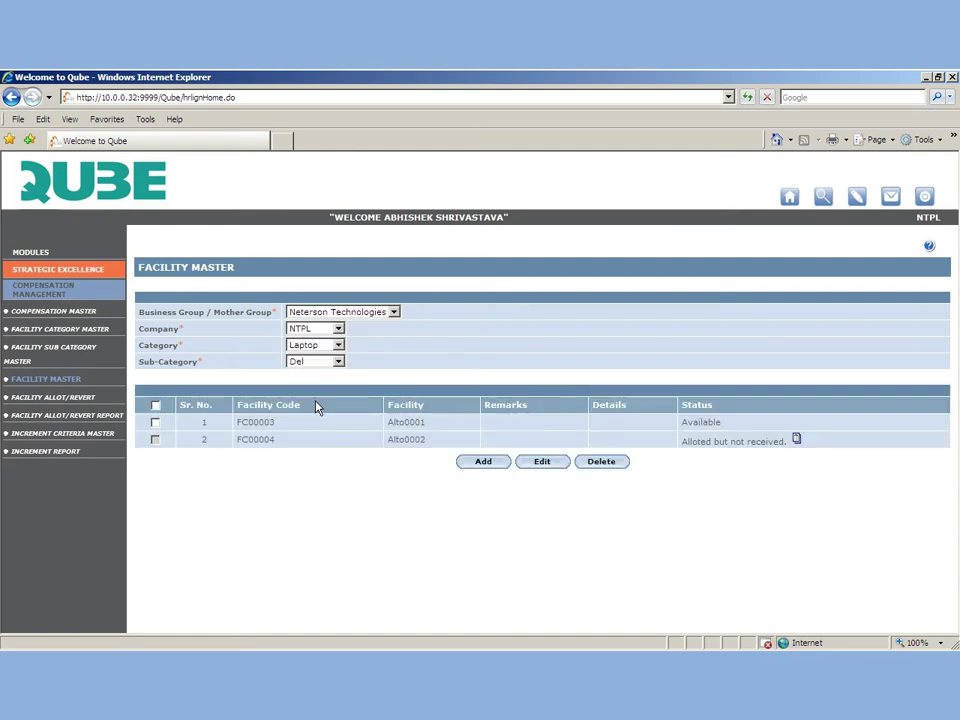
Add a Del laptop facility named "Sr. No. HCL0098765" and save it.
click(481, 462)
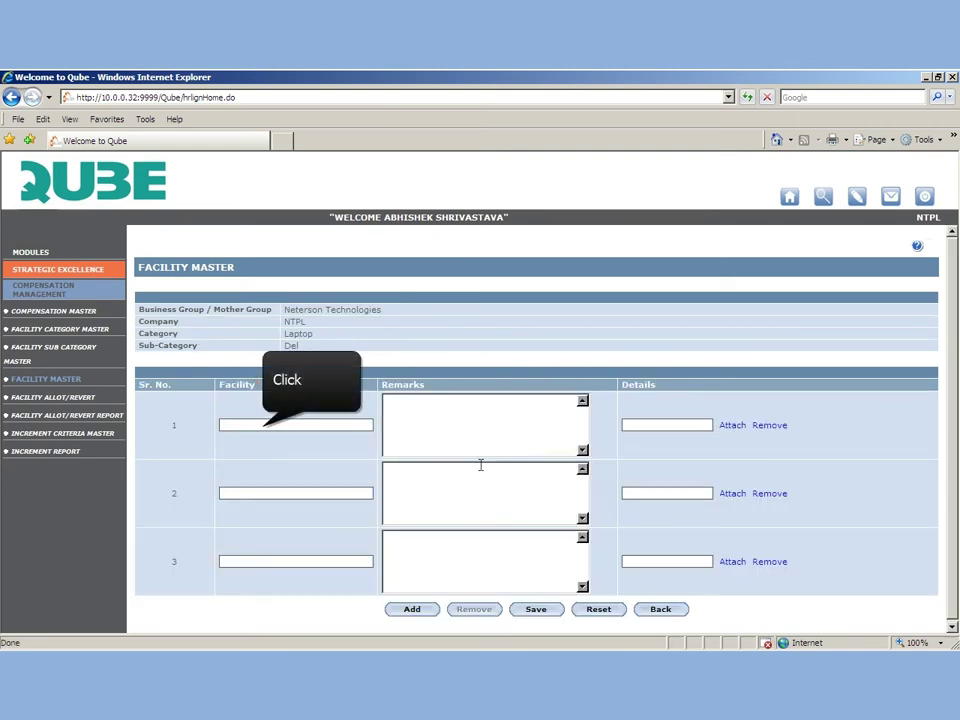
click(262, 425)
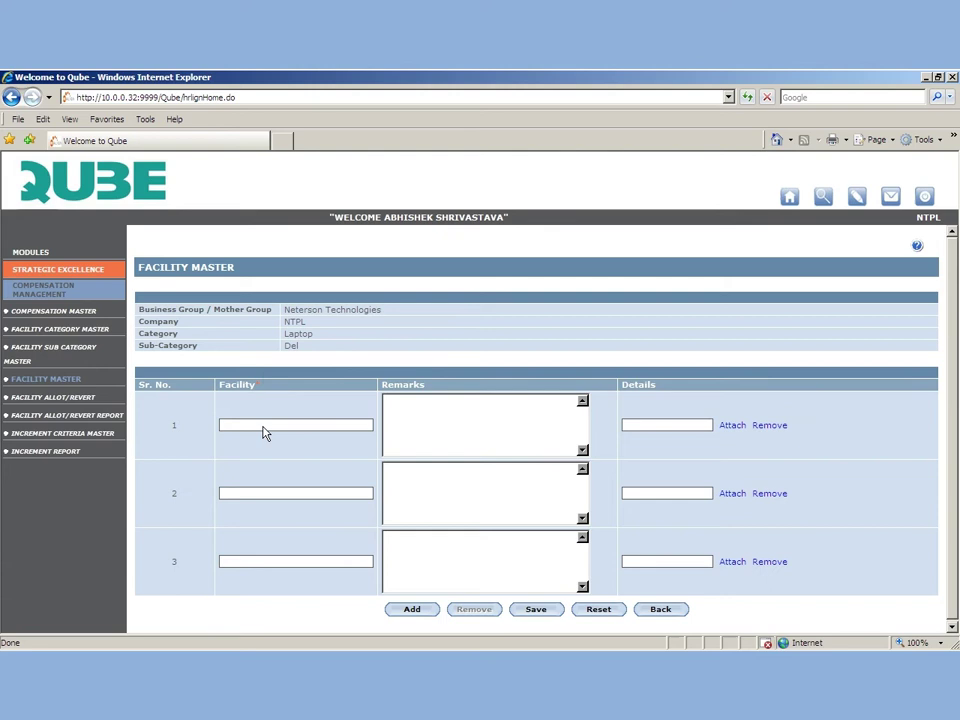
text(Sr. No. HCL0098765)
click(536, 609)
click(447, 401)
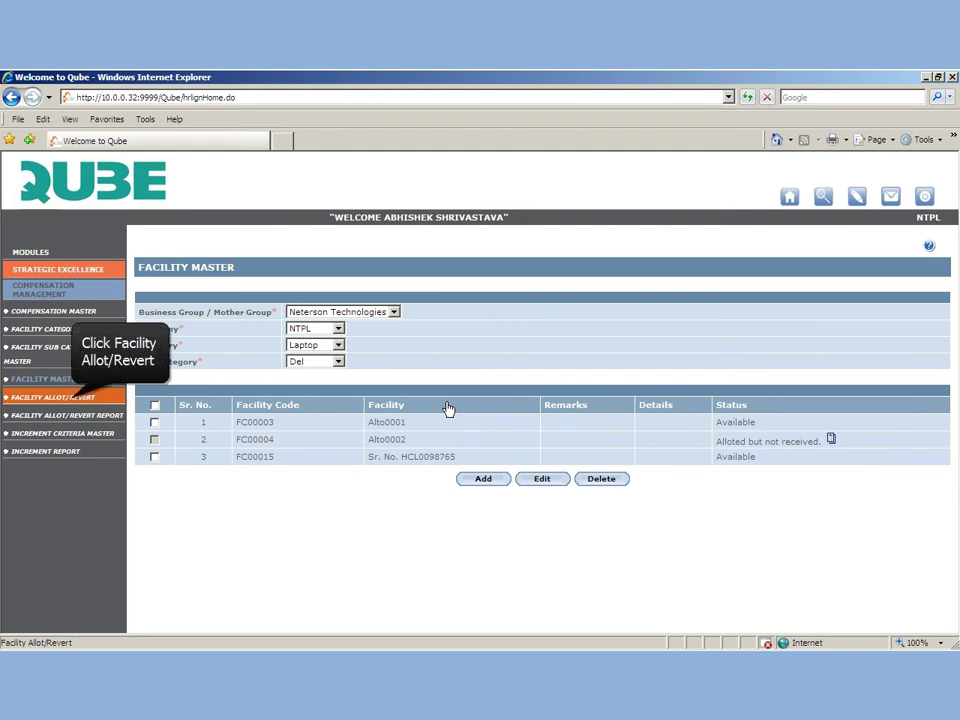
Start a facility allocation for a Development employee at Neterson Technologies, NTPL, with category Laptop and sub-category Del.
click(72, 399)
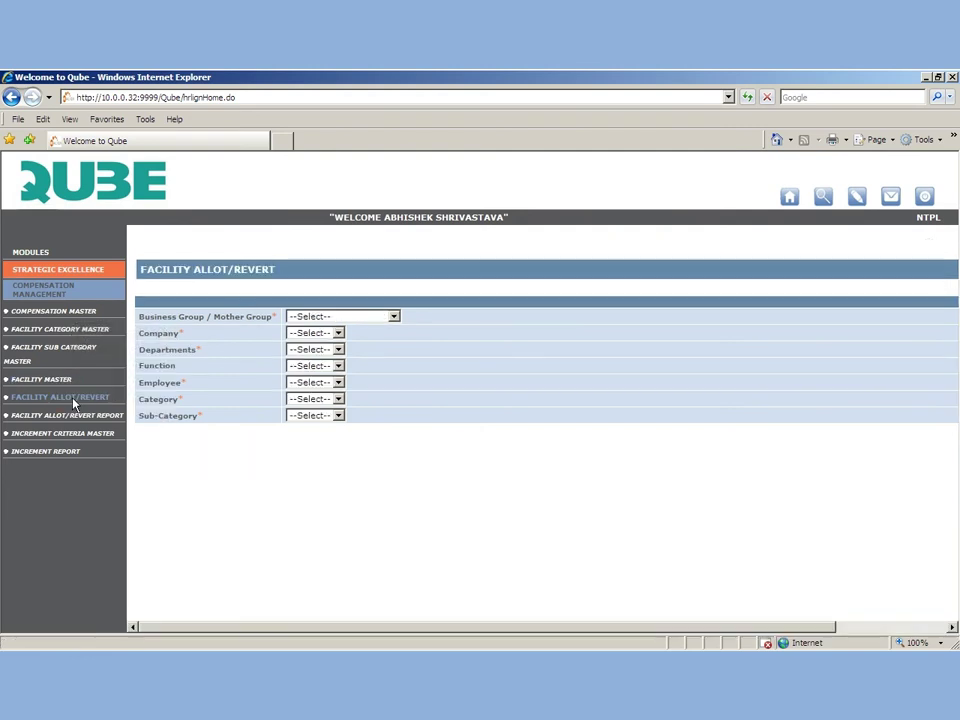
click(343, 317)
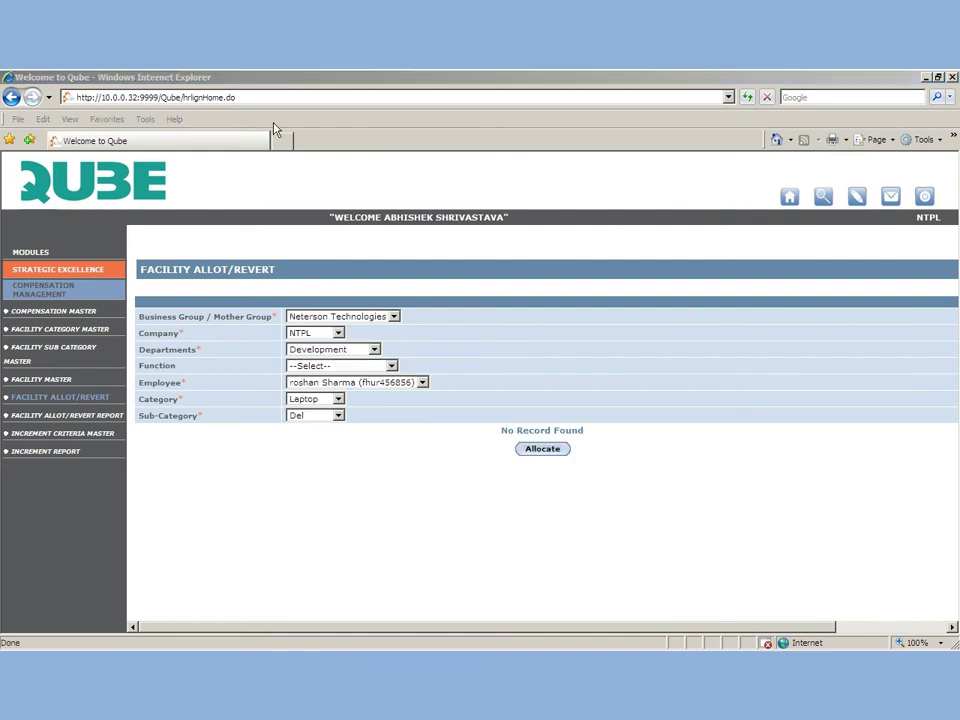
click(541, 449)
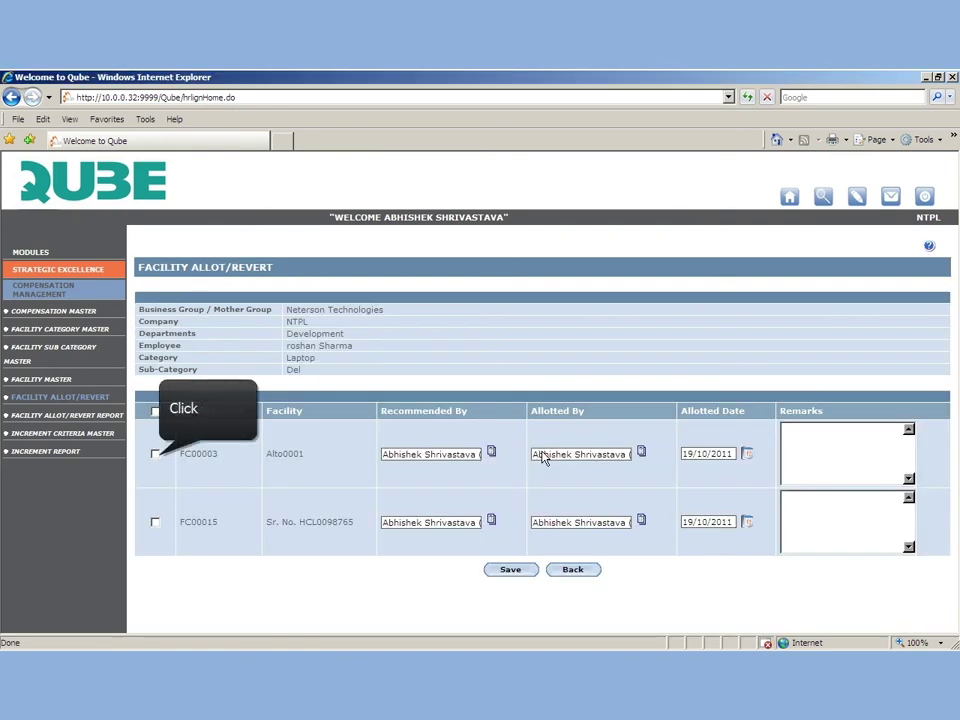
Allot facility Alto0001 to the employee with the remark "allocated on 19th oct" and save the allocation.
click(155, 454)
click(832, 441)
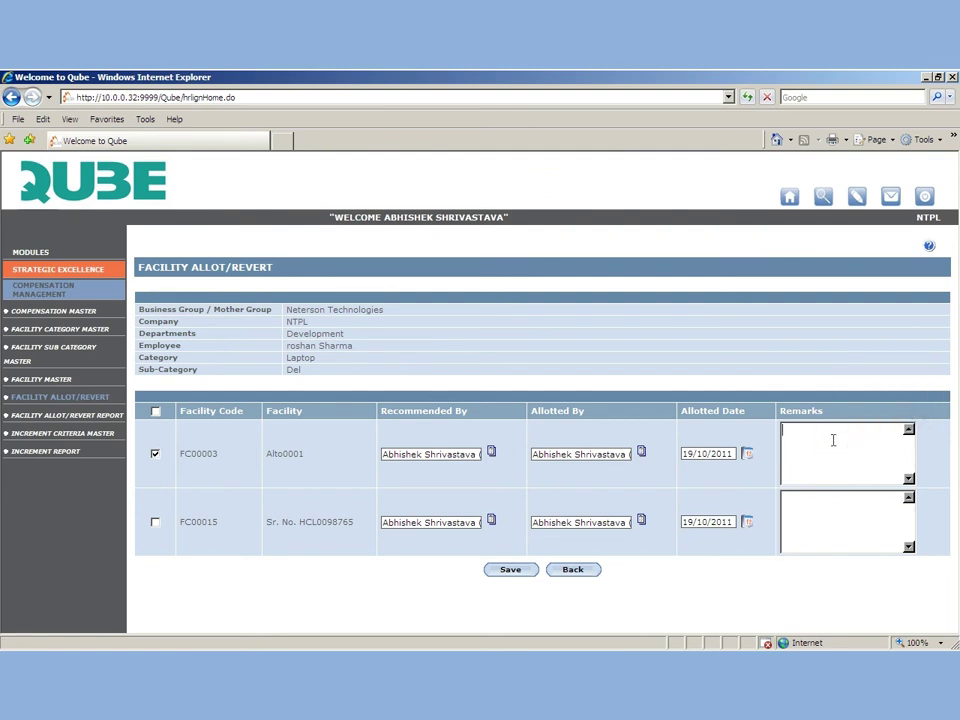
text(allocated on 19th oc)
click(511, 569)
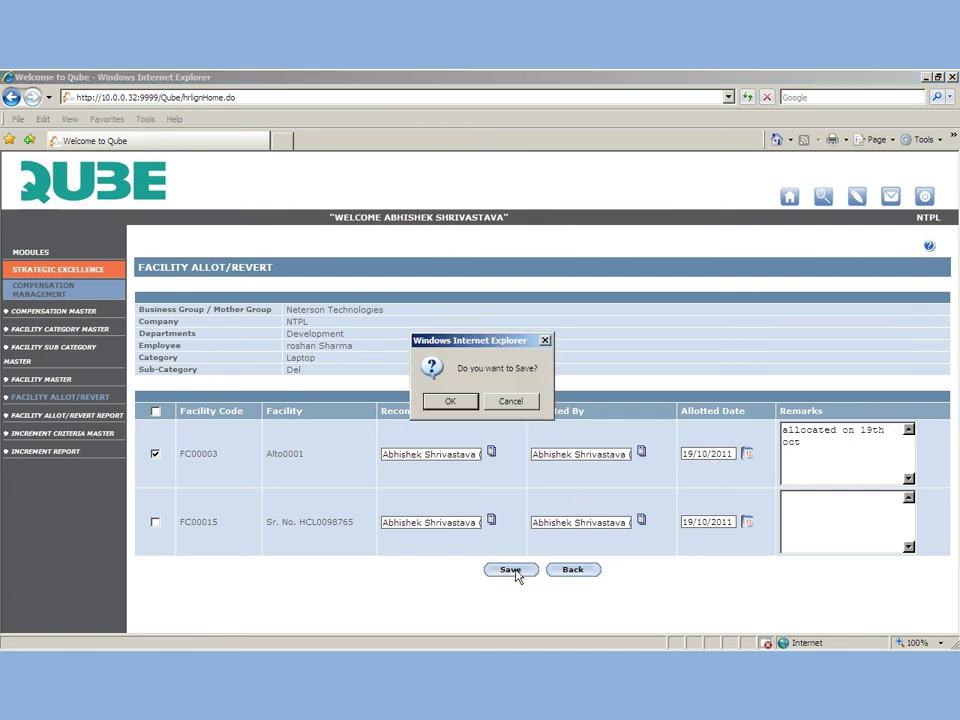
click(443, 401)
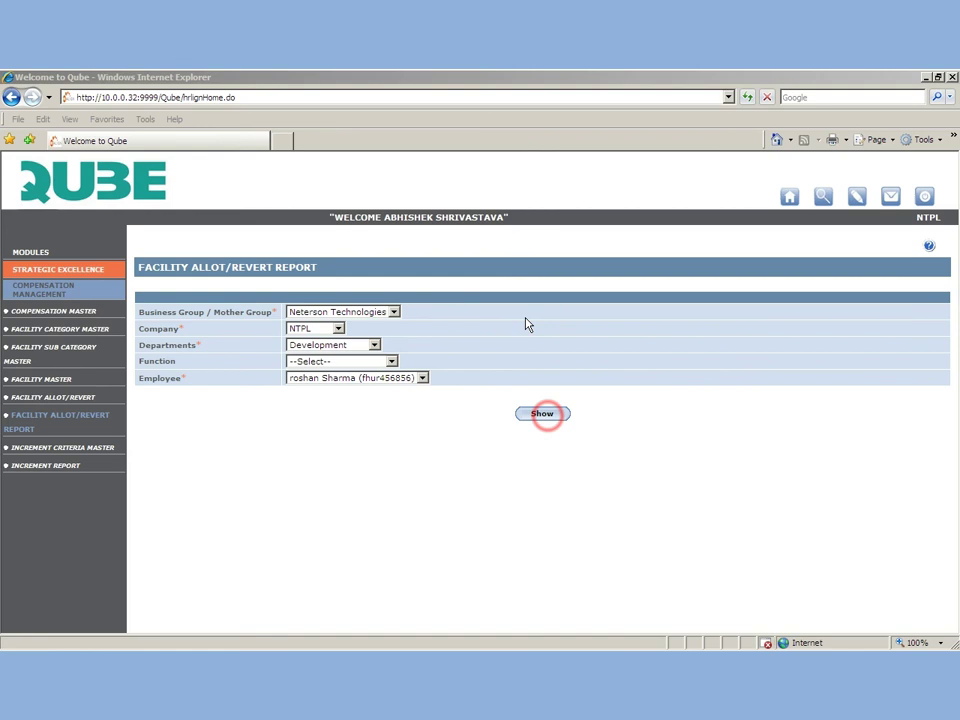
Show the Facility Allot/Revert Report for the NTPL Development employee, and request its Excel export but cancel the download.
click(542, 414)
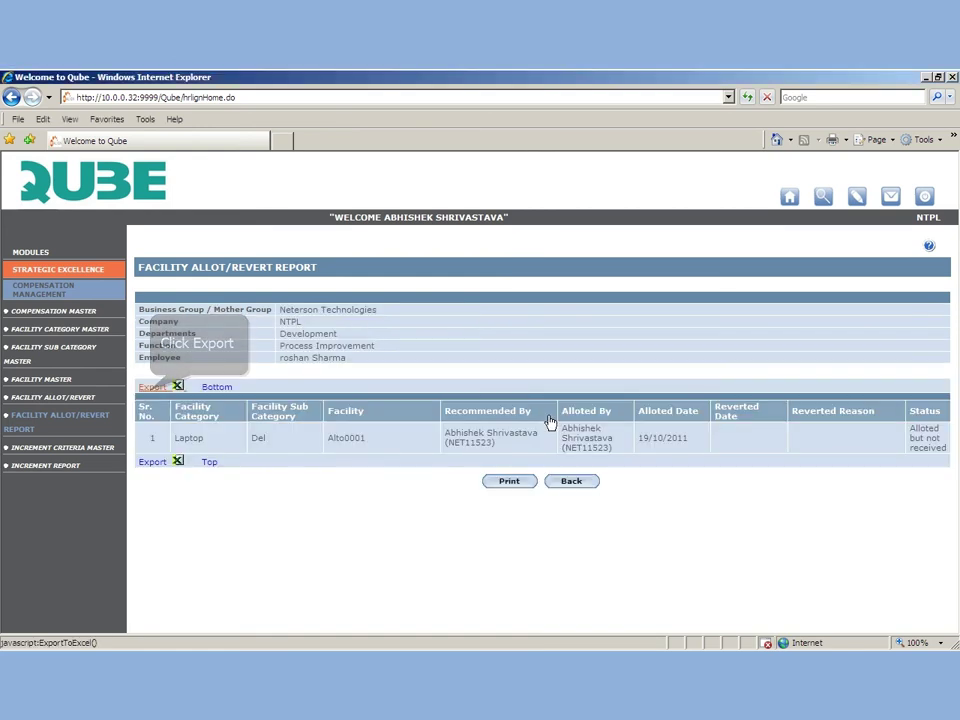
click(152, 387)
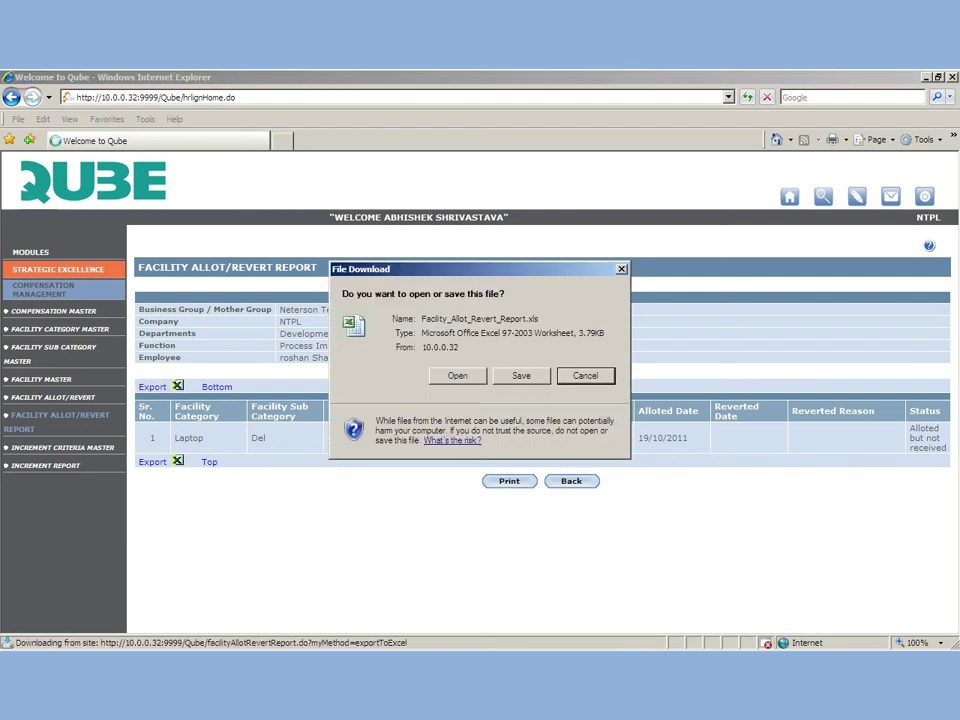
click(585, 376)
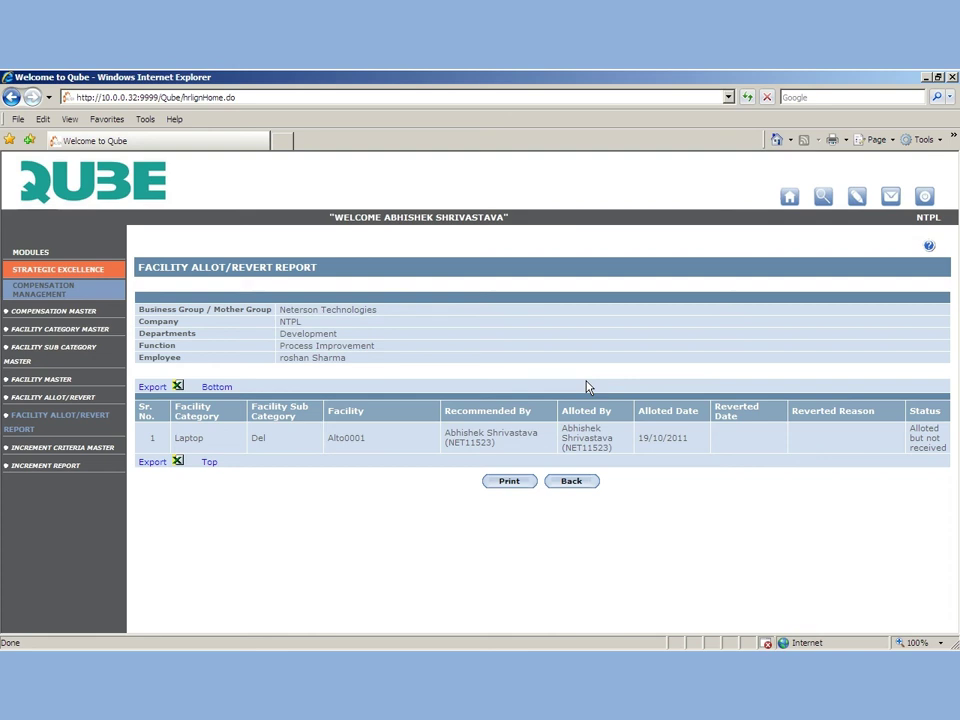
Show the increment criteria for Neterson Technologies, NTPL, Level 6, Grade 2 and appraisal period 01-Jul-2011 : 31-Dec-2011.
click(45, 450)
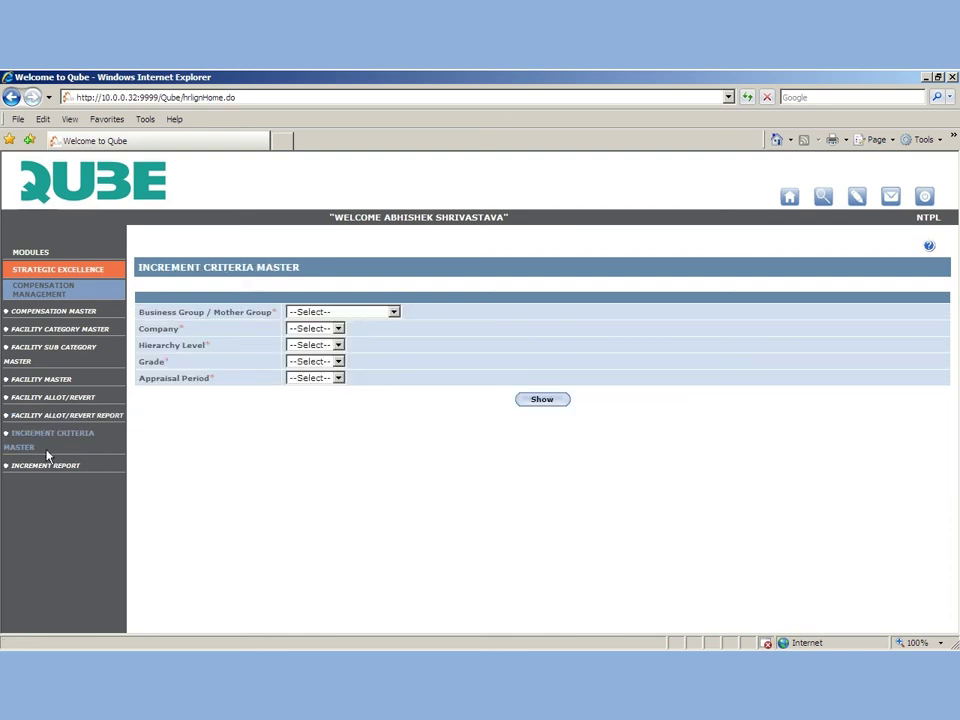
click(377, 314)
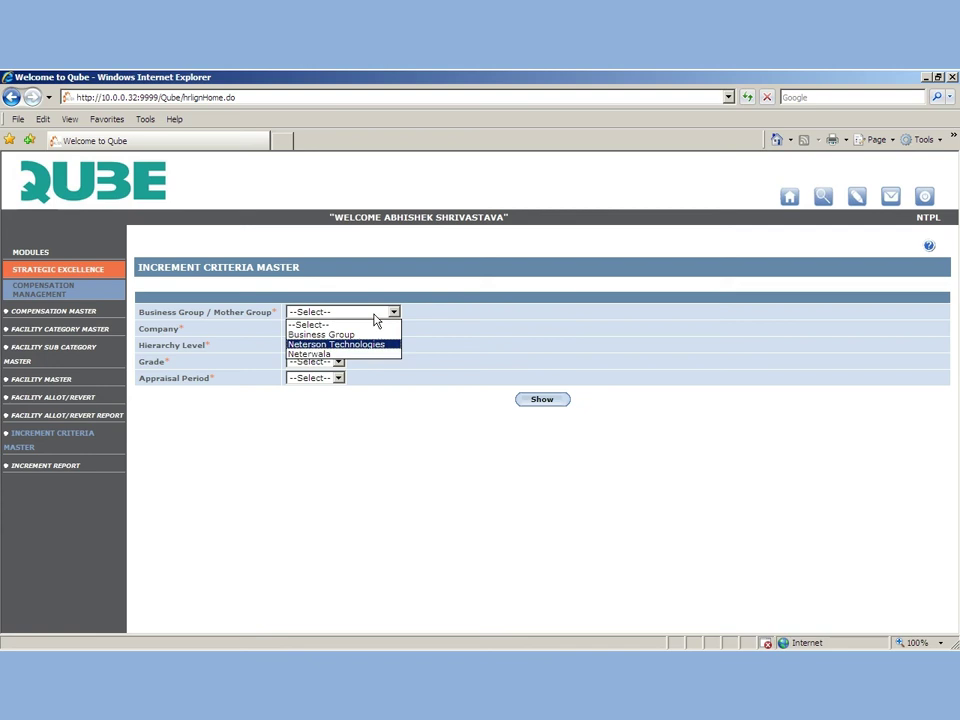
click(360, 344)
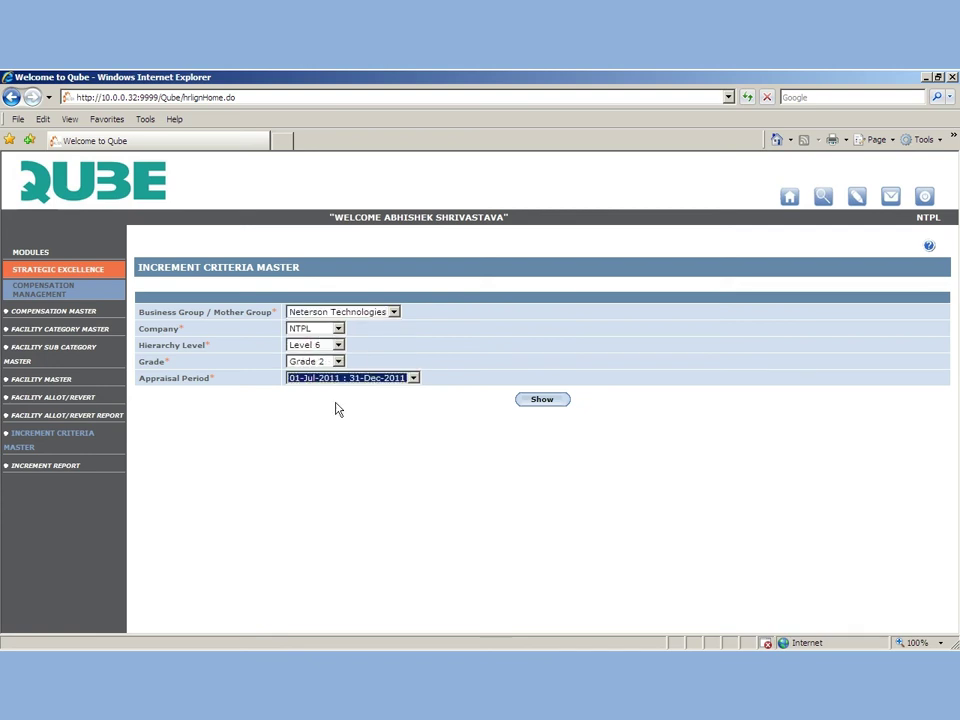
click(538, 400)
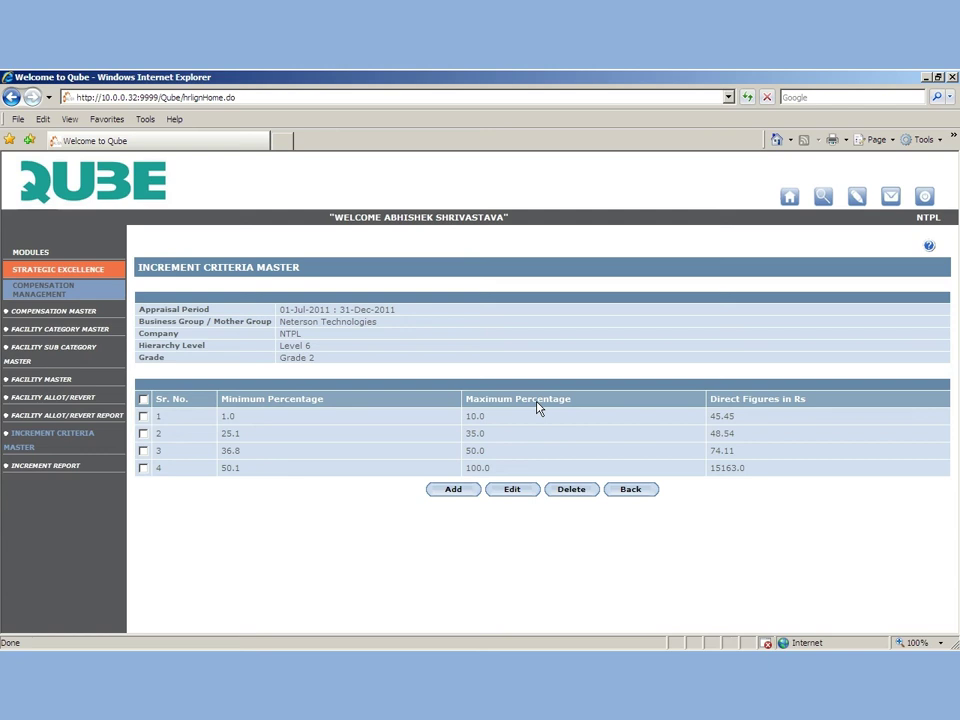
Open the entry form for new increment criteria, return from it, and display the criteria list again.
click(464, 492)
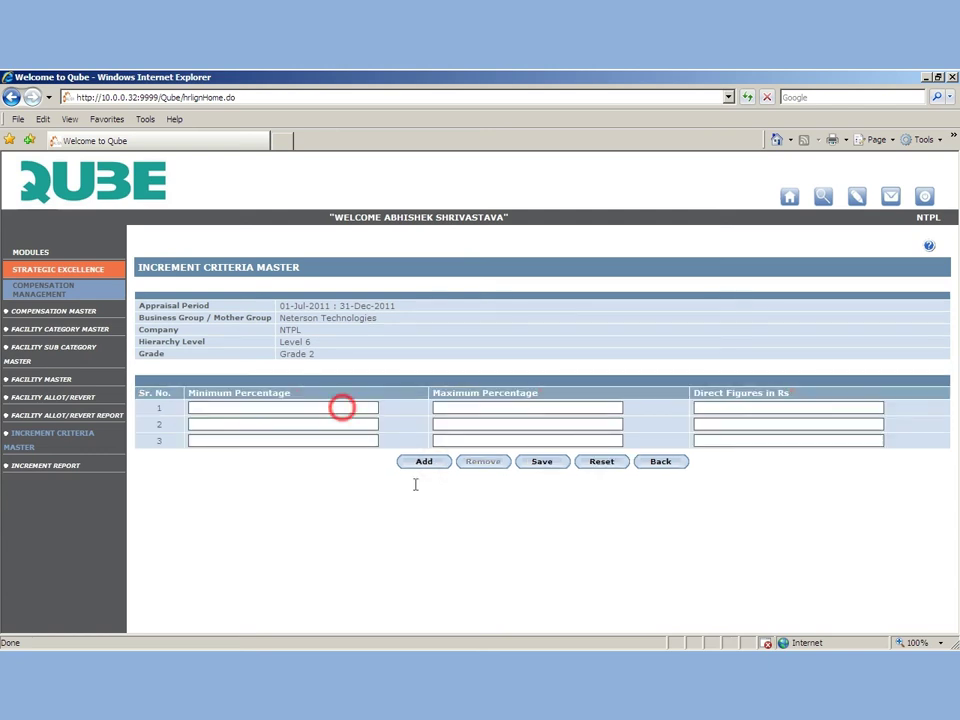
click(656, 463)
click(542, 400)
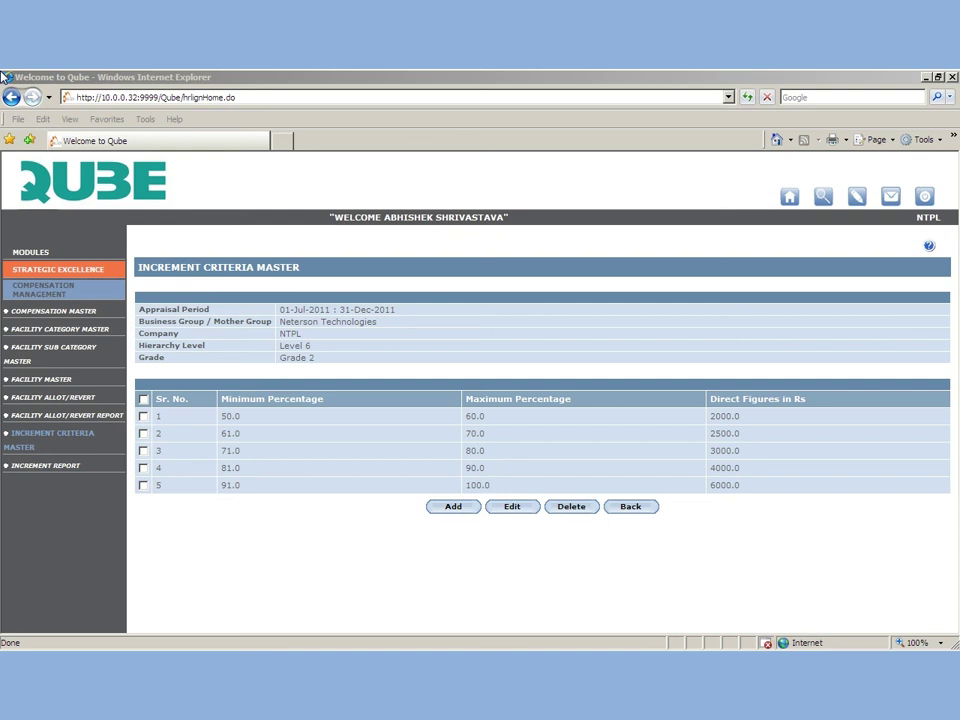
Start a new Increment Report entry for Neterson Technologies, NTPL, Development, appraisal period 01-Jul-2011 : 31-Dec-2011.
click(52, 466)
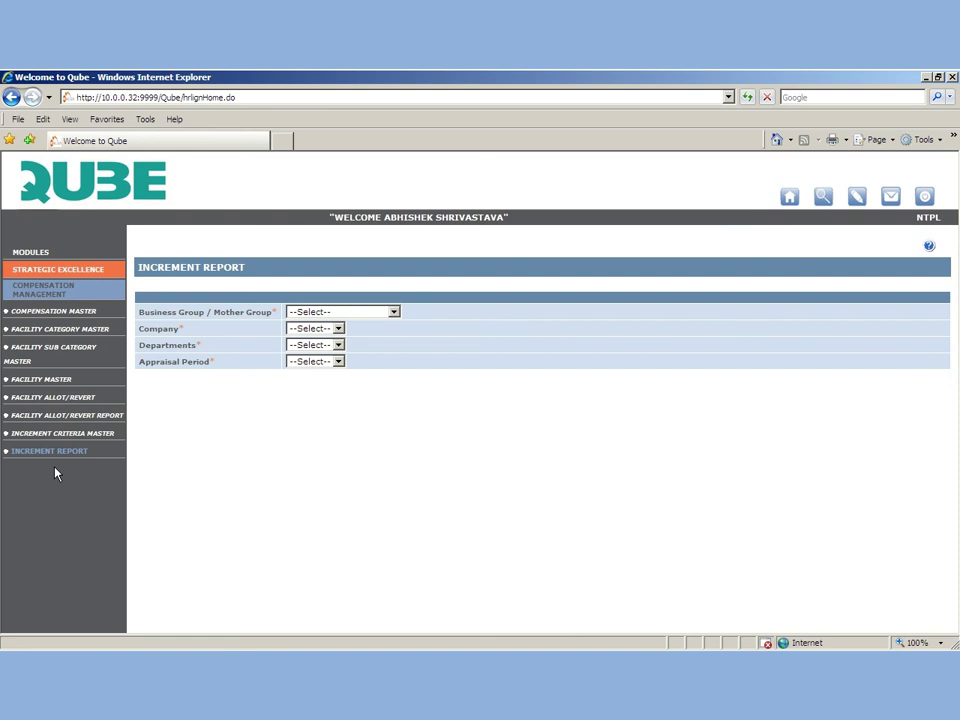
click(360, 313)
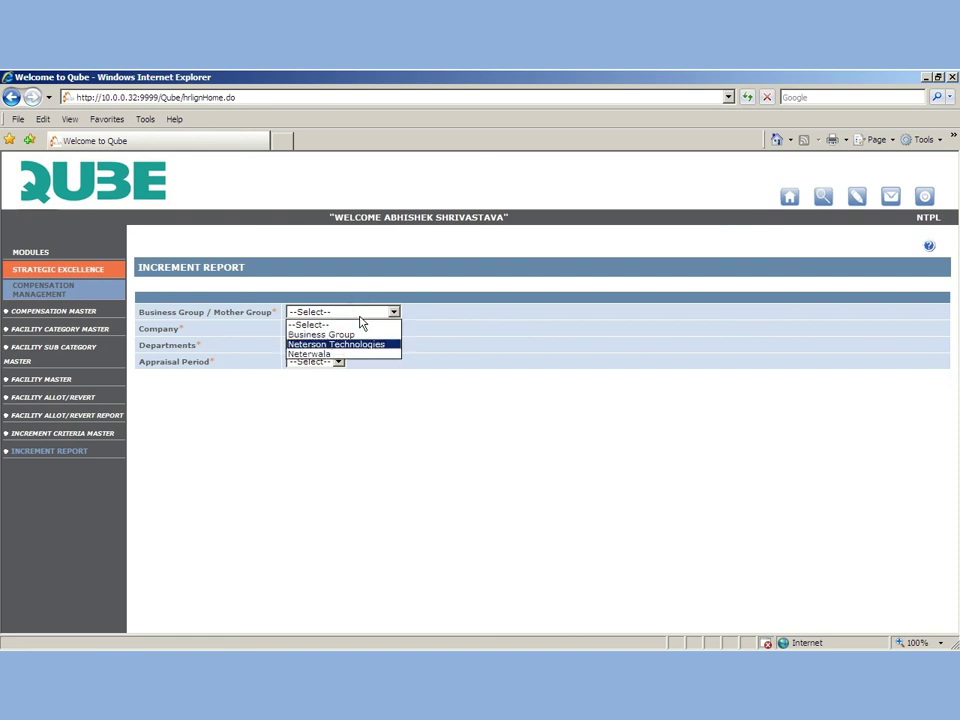
click(350, 344)
click(308, 328)
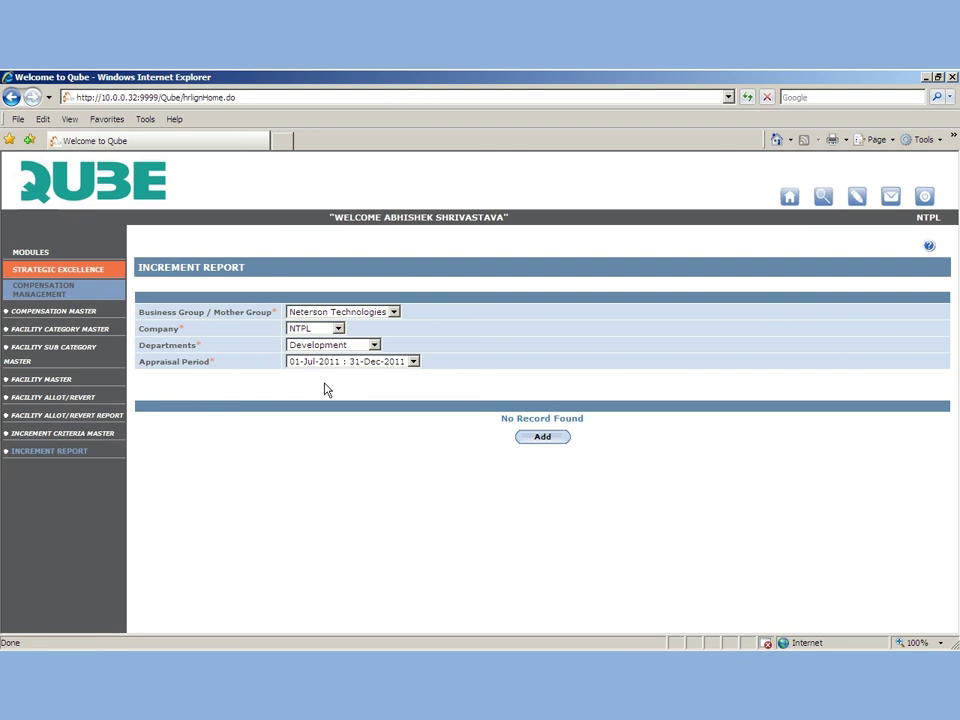
click(542, 437)
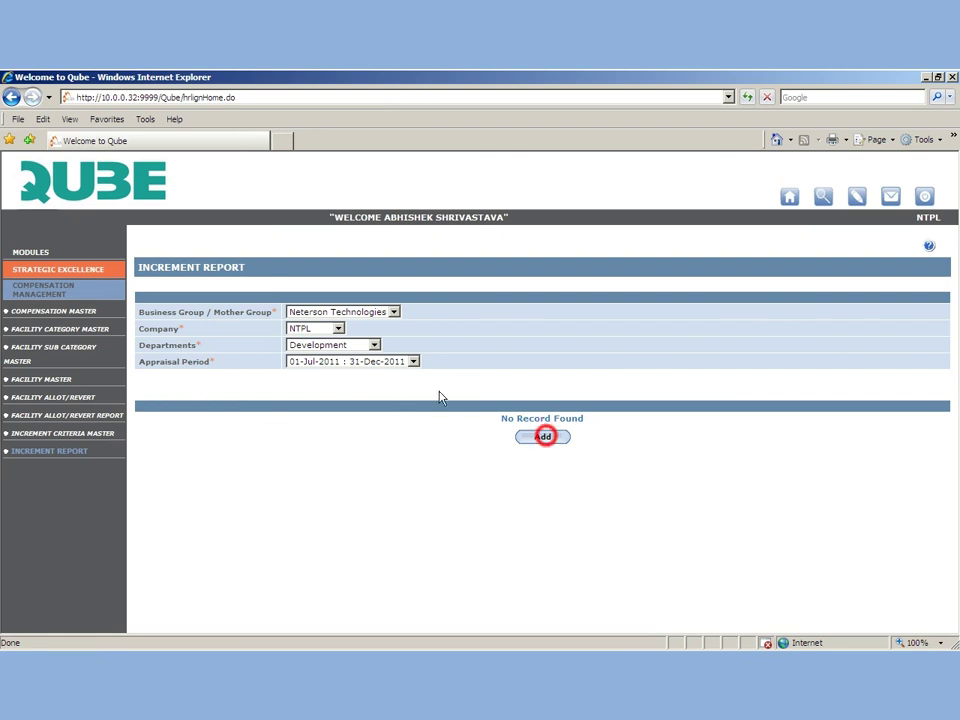